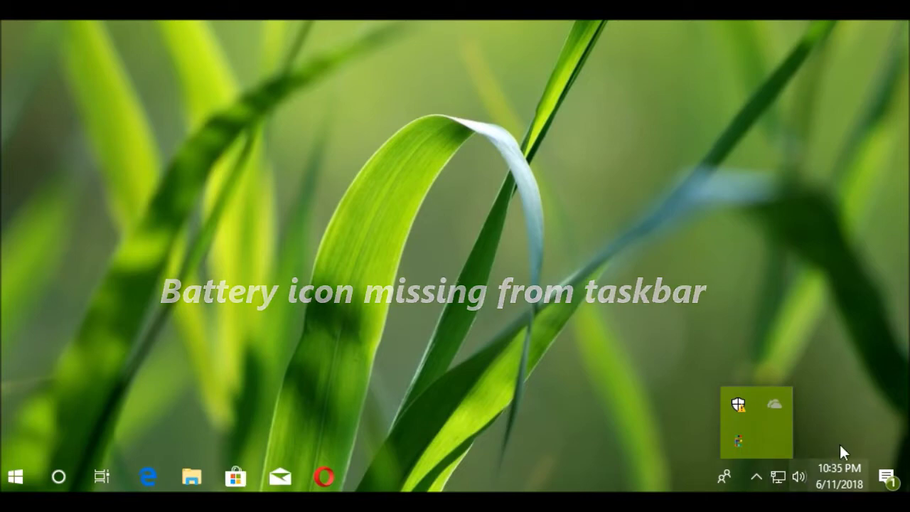
- Close the hidden-icons flyout and open Taskbar settings, scrolled down to the Notification area section
click(843, 432)
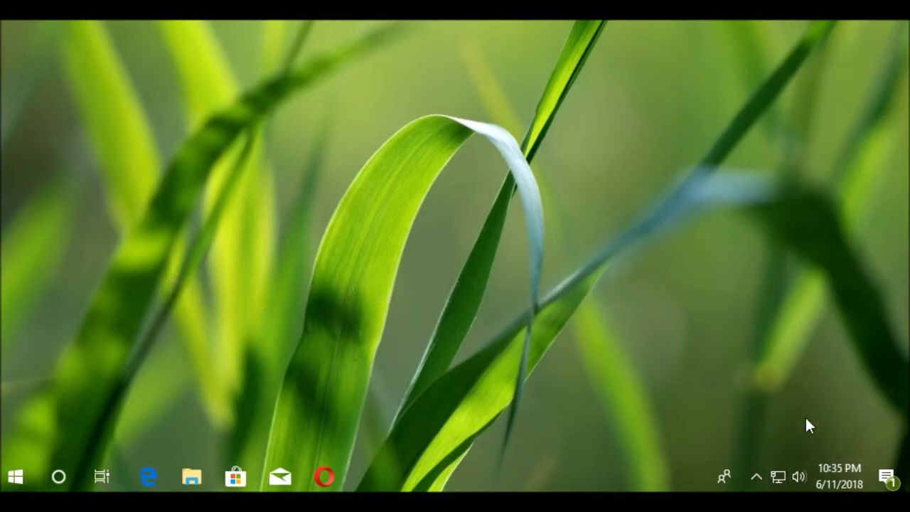
right_click(605, 471)
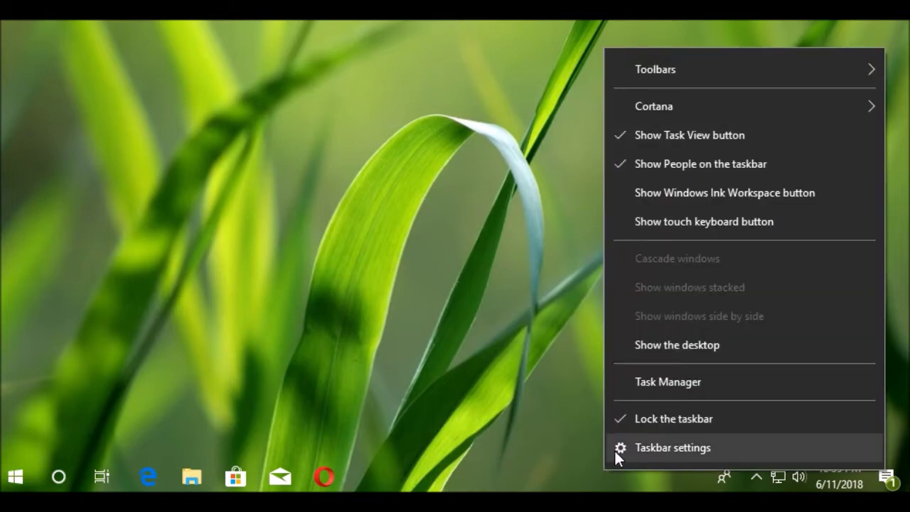
click(650, 443)
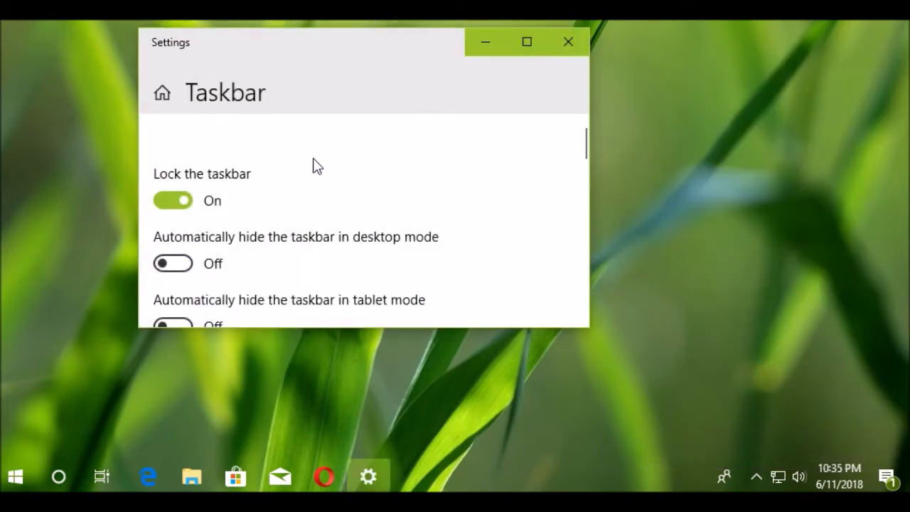
scroll(317, 166, down, 8)
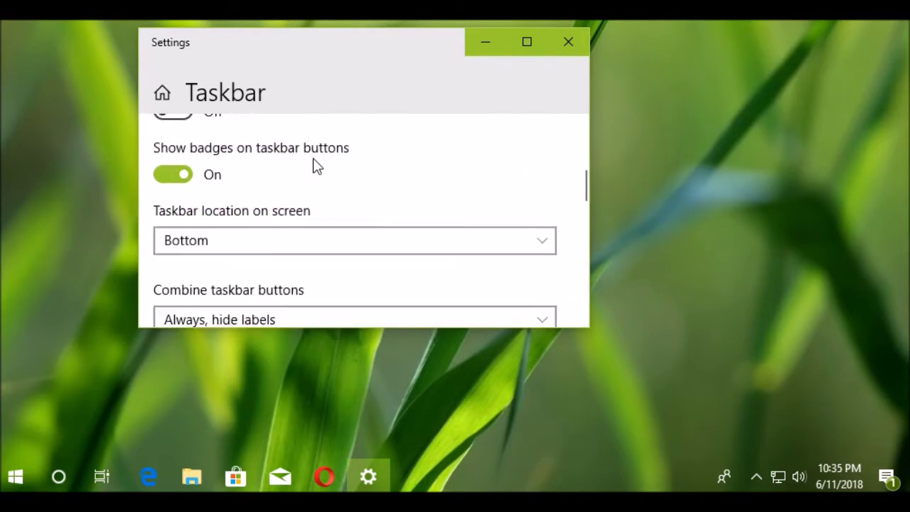
scroll(312, 164, down, 4)
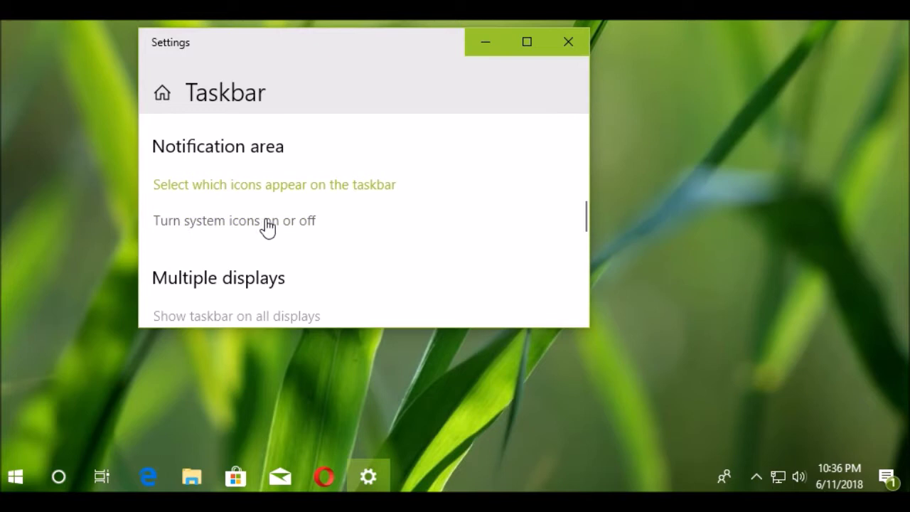
- On 'Turn system icons on or off', toggle Network off and on to compare with the greyed-out Power switch
click(303, 222)
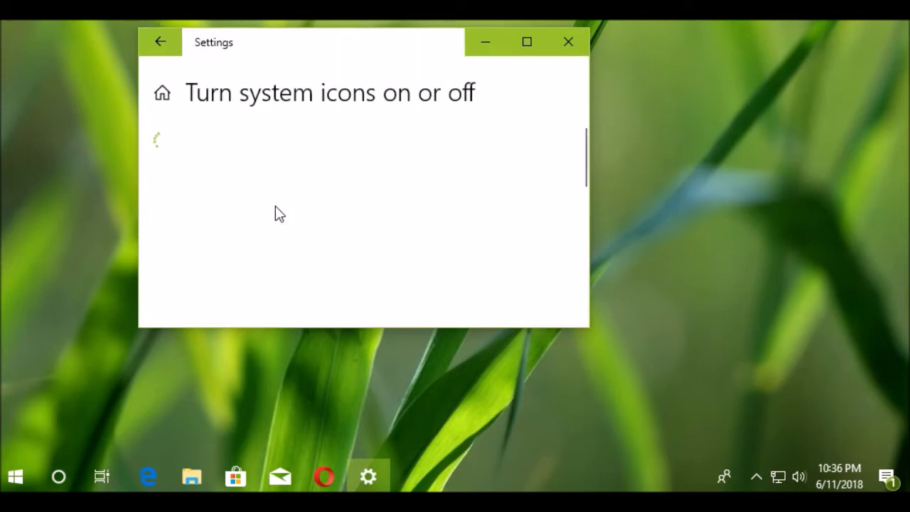
scroll(262, 171, down, 1)
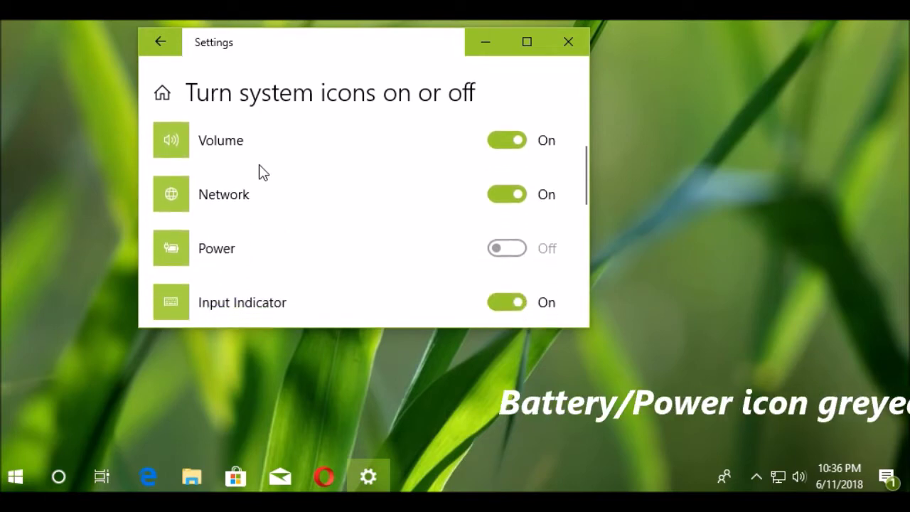
scroll(260, 170, down, 1)
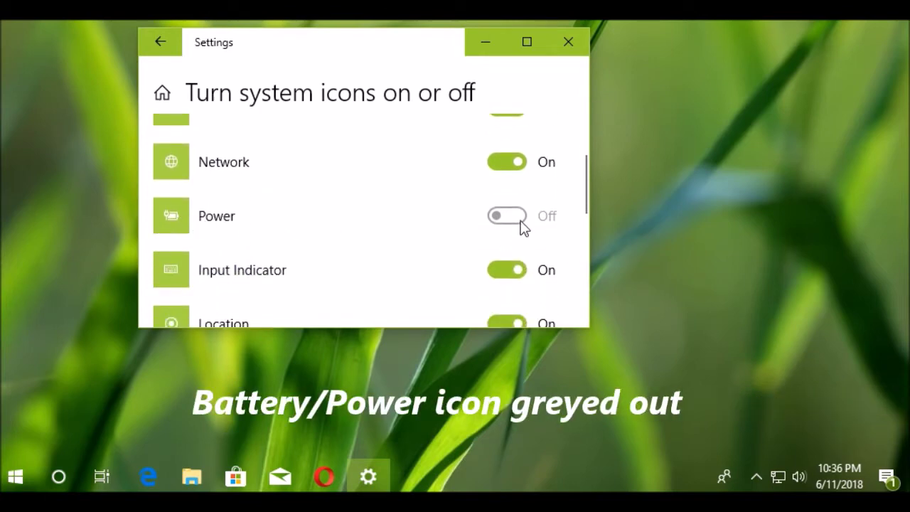
click(515, 172)
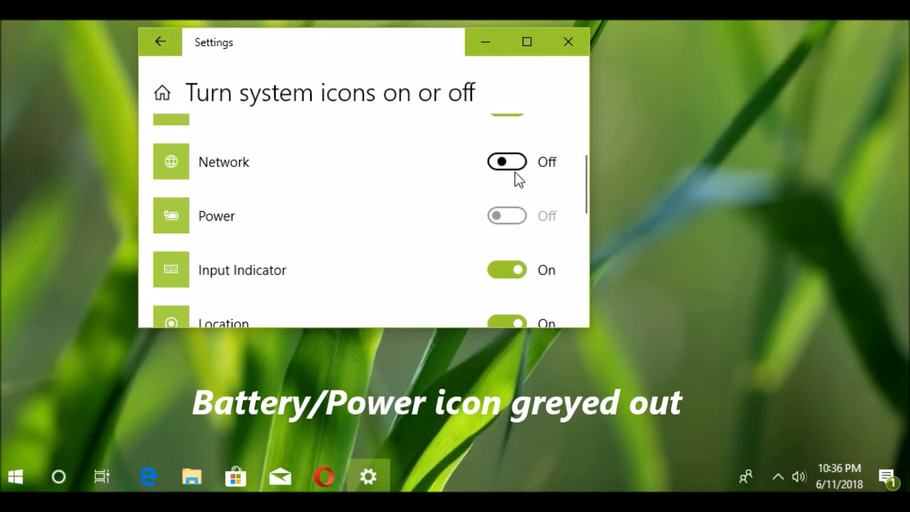
click(514, 171)
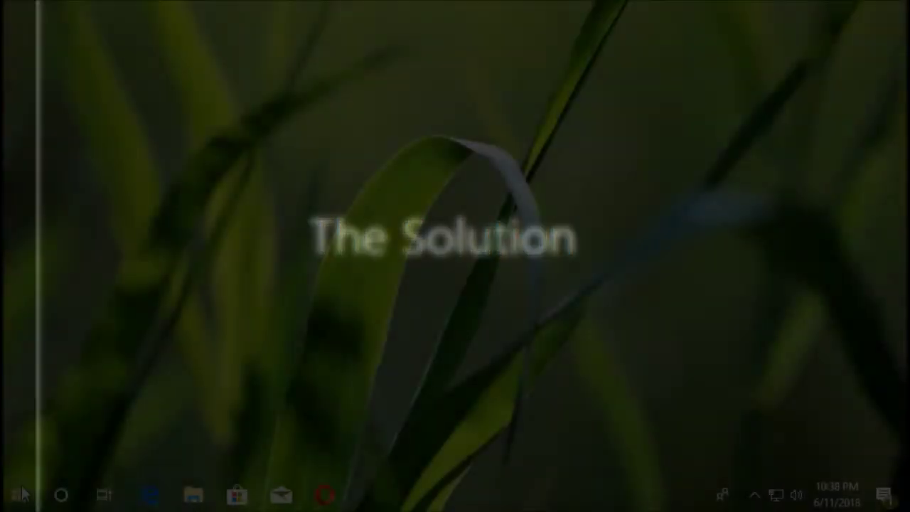
- Run regedit from the Win+X Run dialog and approve the UAC prompt
key(super+x)
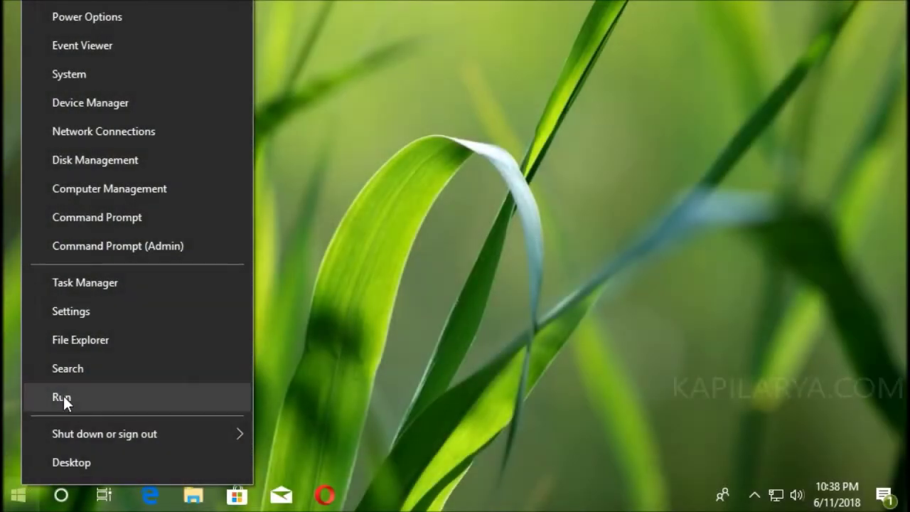
click(64, 396)
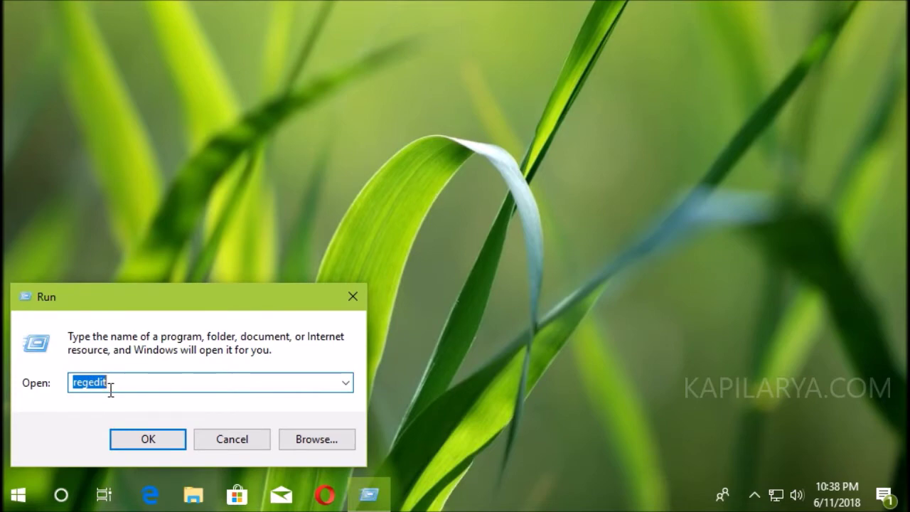
click(131, 438)
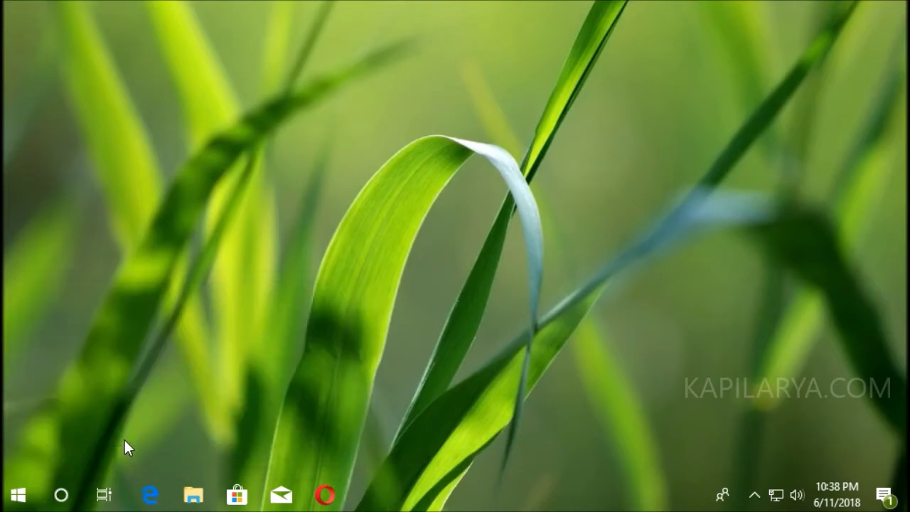
click(284, 278)
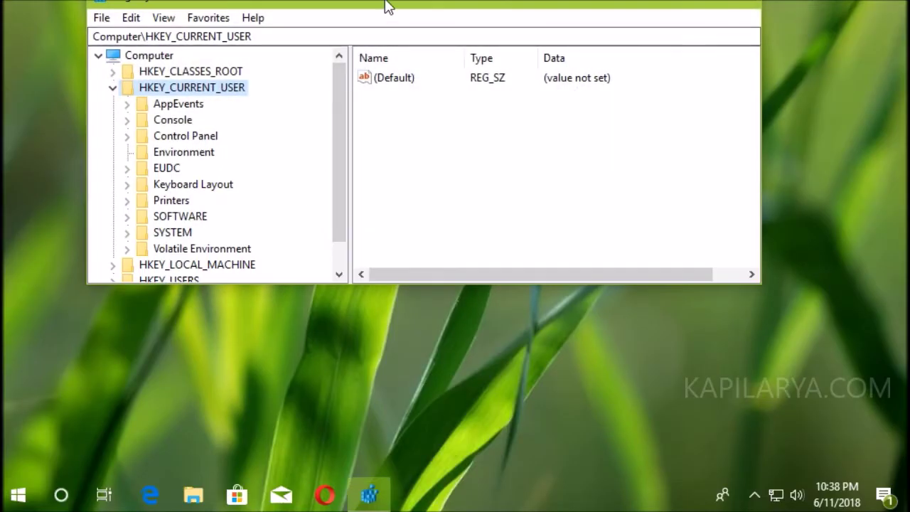
- Expand HKEY_CURRENT_USER\SOFTWARE\Microsoft and jump to the Windows key
drag(386, 7, 389, 86)
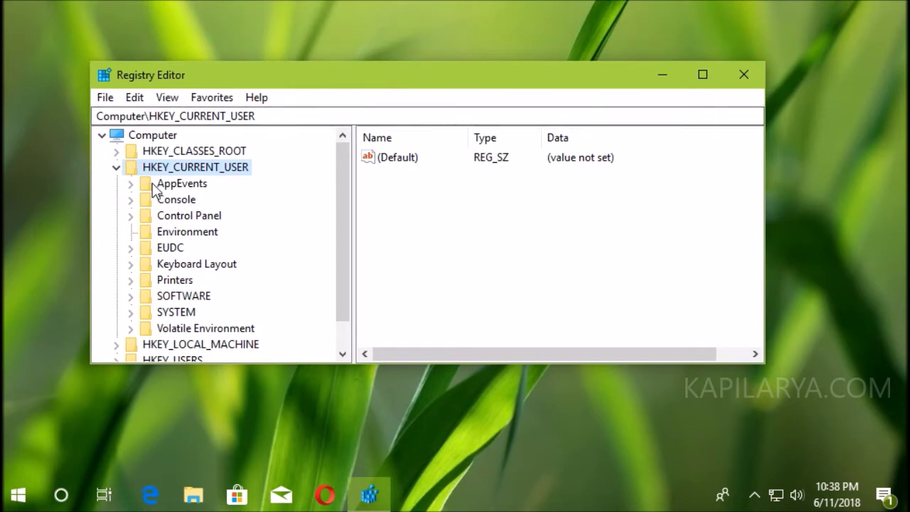
double_click(182, 299)
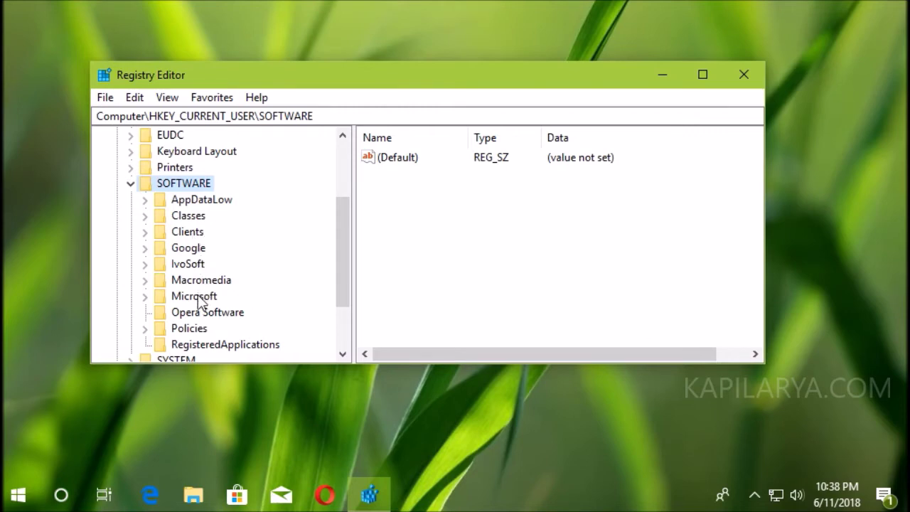
double_click(198, 298)
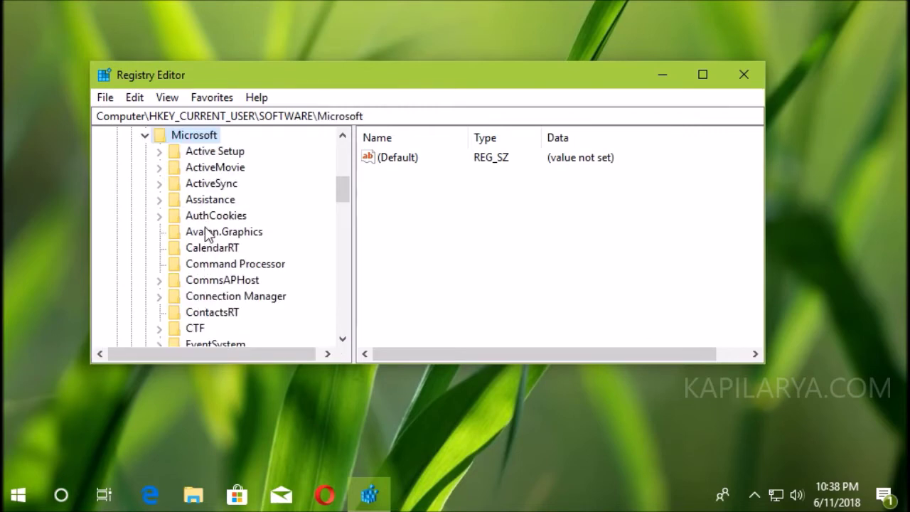
click(211, 285)
text(windows)
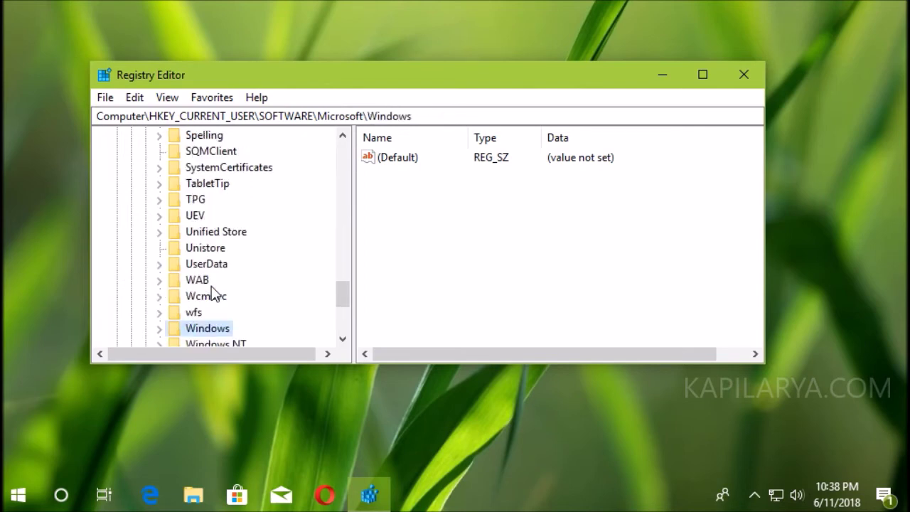
- Expand Windows > CurrentVersion and select the Policies key
double_click(167, 331)
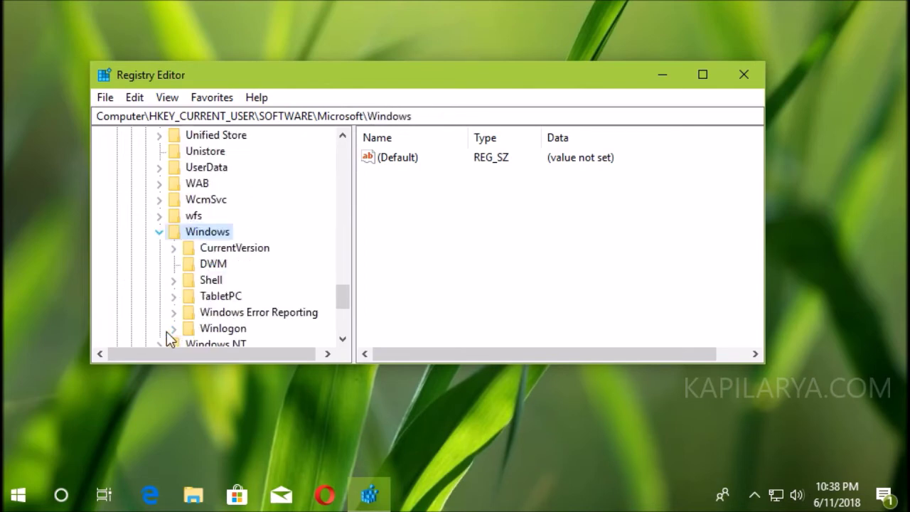
double_click(211, 249)
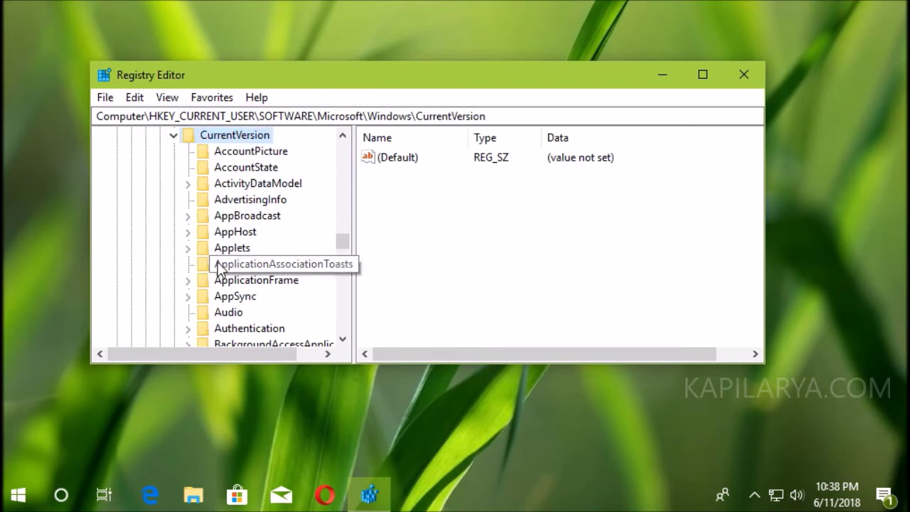
click(219, 267)
key(p)
key(o)
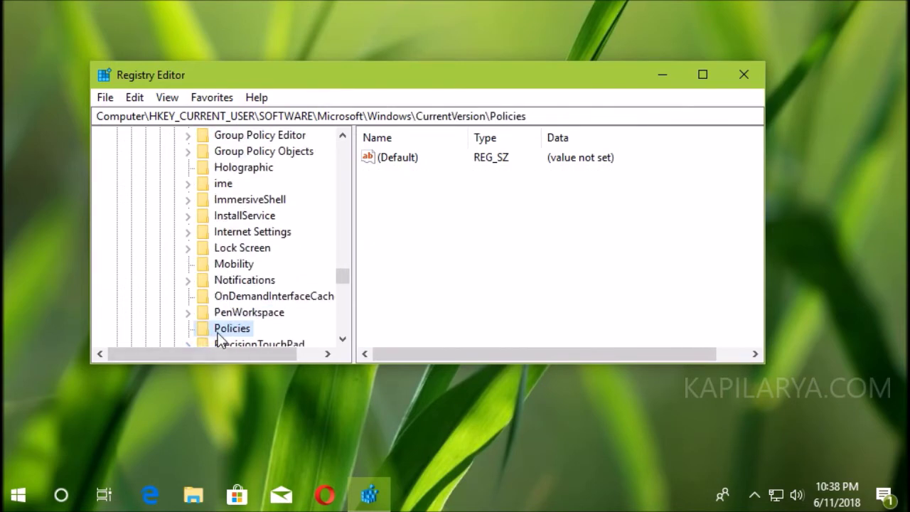
click(342, 339)
click(342, 339)
click(342, 339)
click(342, 339)
click(342, 339)
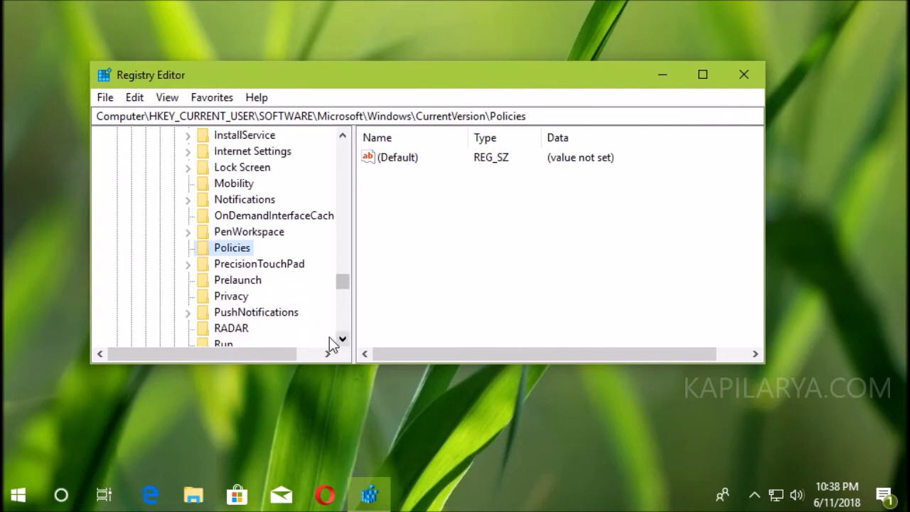
- Add a subkey named 'Explorer' under Policies using New > Key
right_click(236, 255)
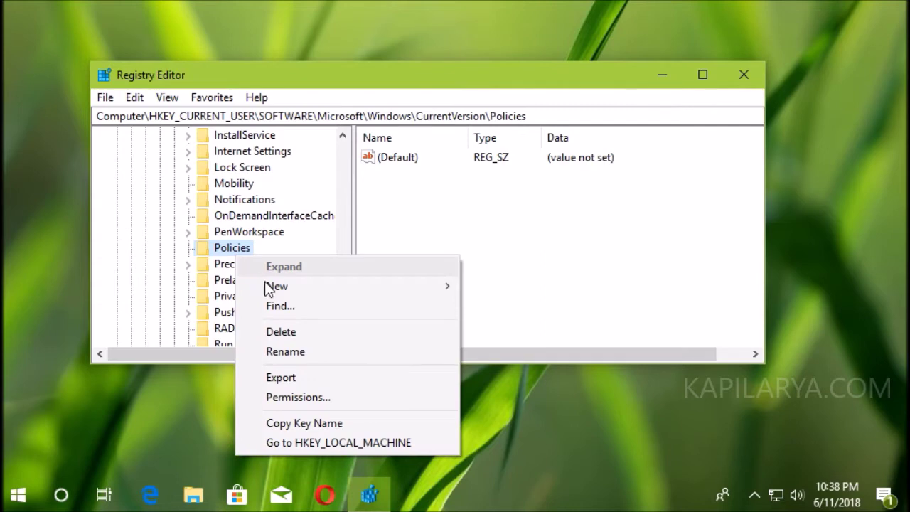
mouse_move(278, 287)
click(500, 289)
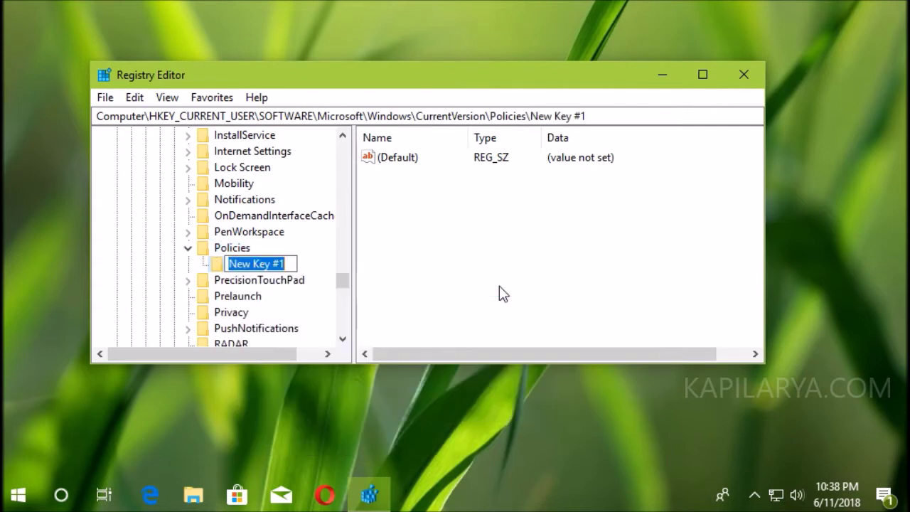
text(Ex)
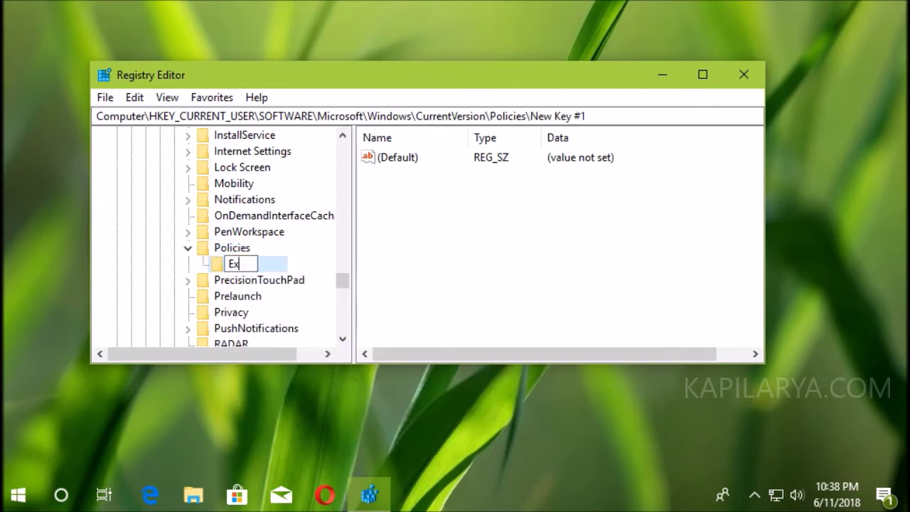
text(plorer)
key(Return)
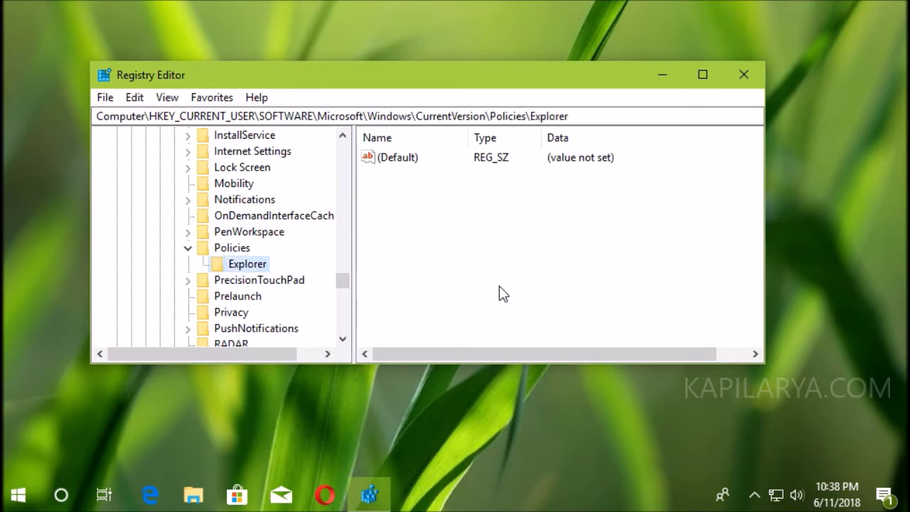
- Create a DWORD (32-bit) value 'HideSCAPower' in Explorer and confirm its data as 0
right_click(574, 205)
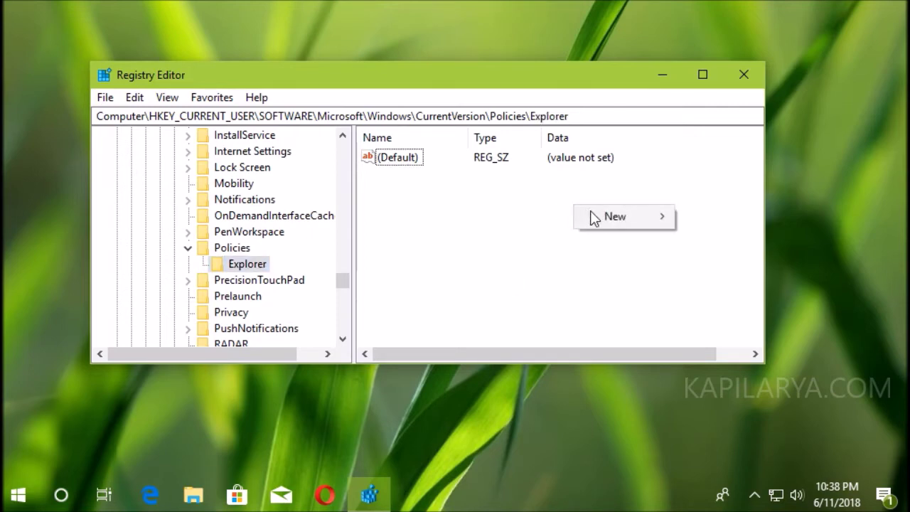
mouse_move(600, 216)
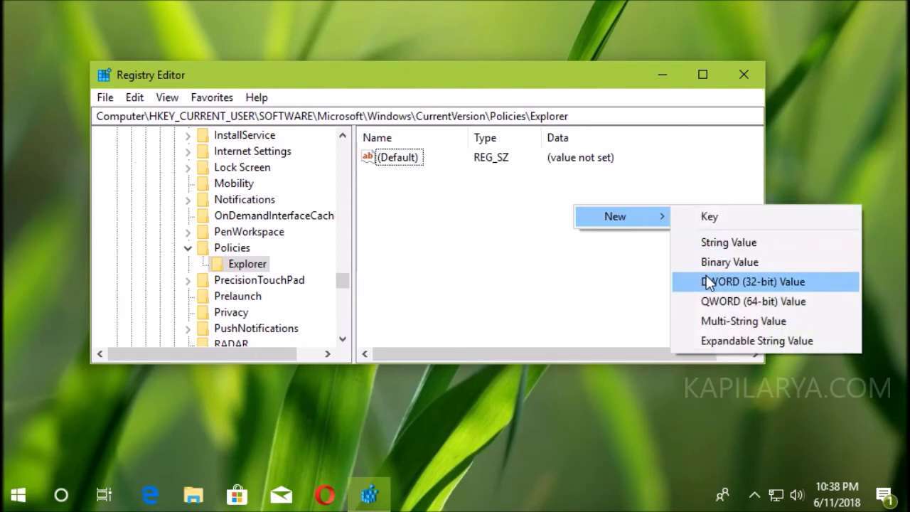
click(682, 282)
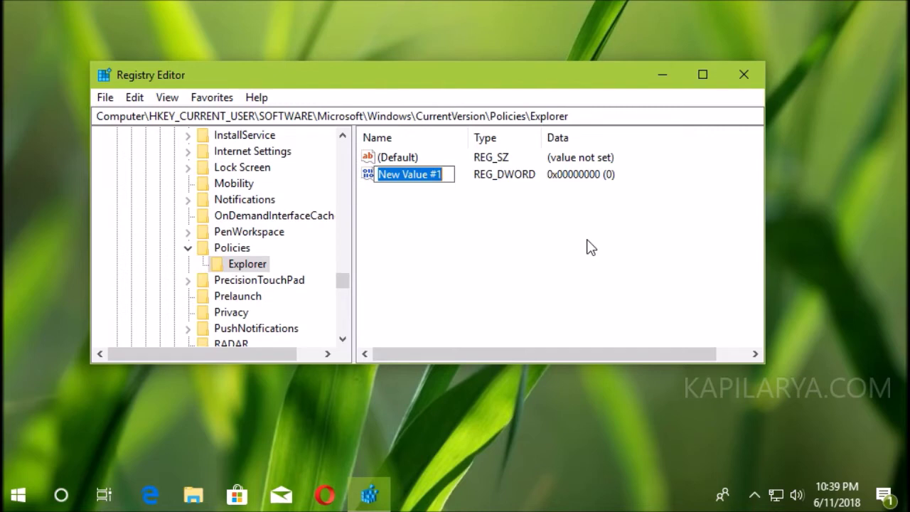
text(Hode)
key(BackSpace)
key(BackSpace)
key(BackSpace)
text(ideSCA)
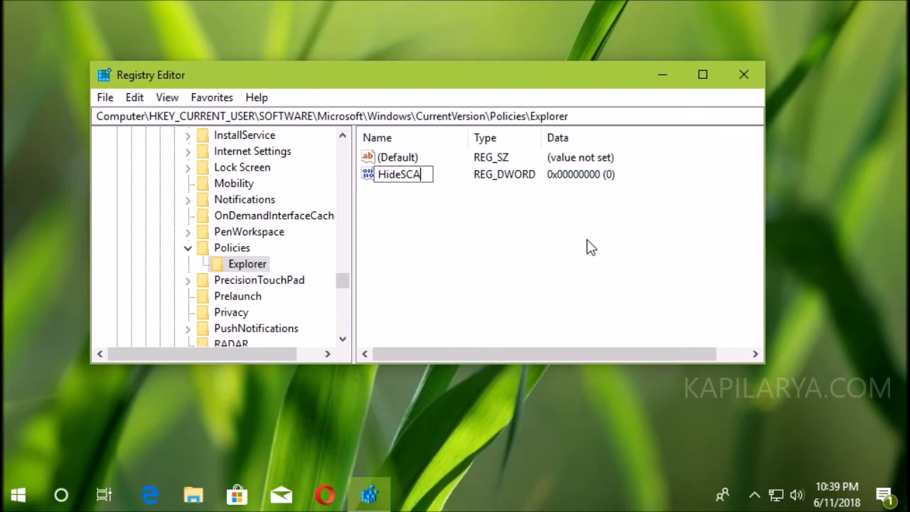
text(Power)
key(Return)
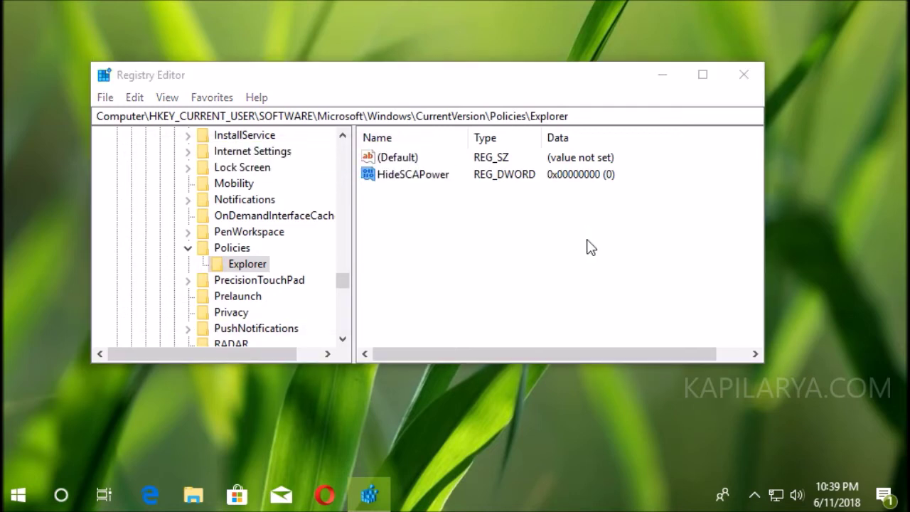
key(Return)
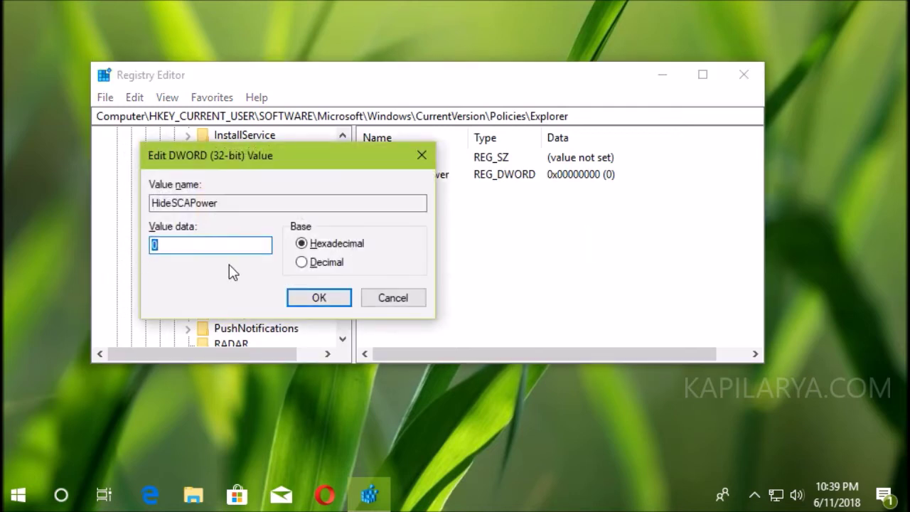
click(317, 300)
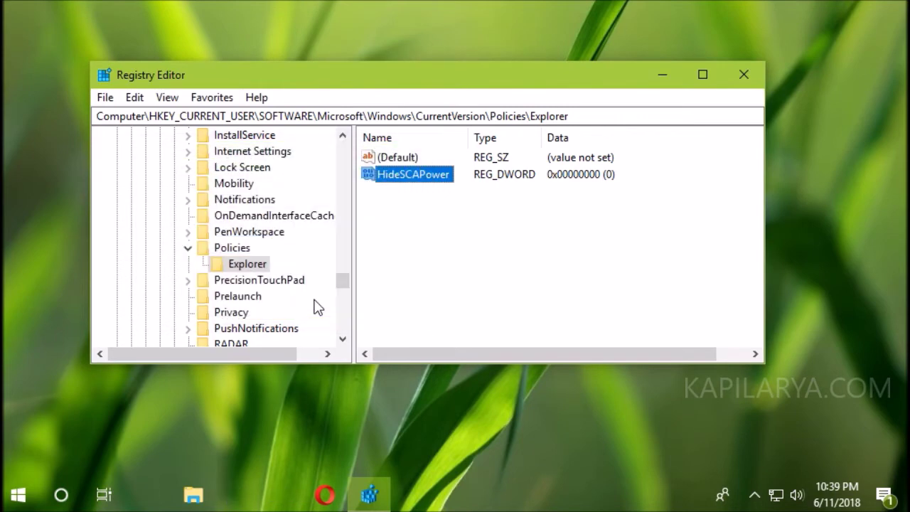
- Close Registry Editor and sign out of Windows from the Win+X menu
click(743, 75)
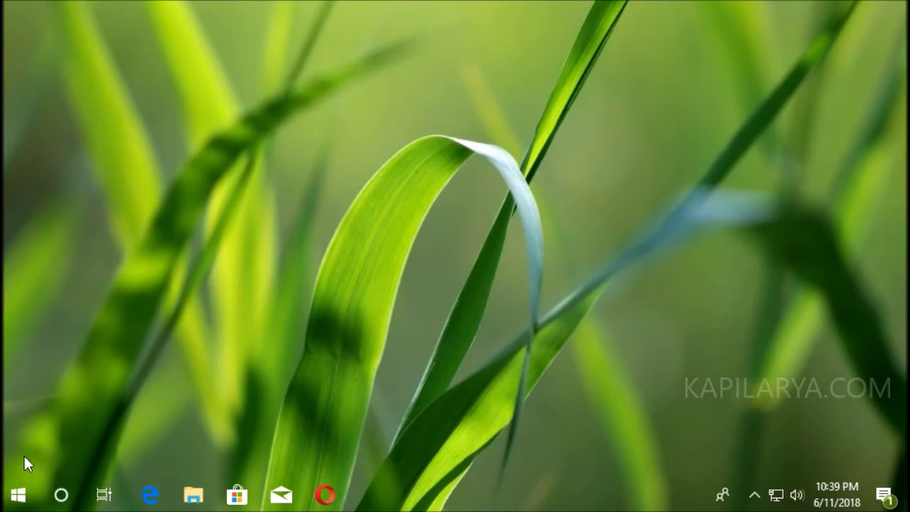
right_click(23, 493)
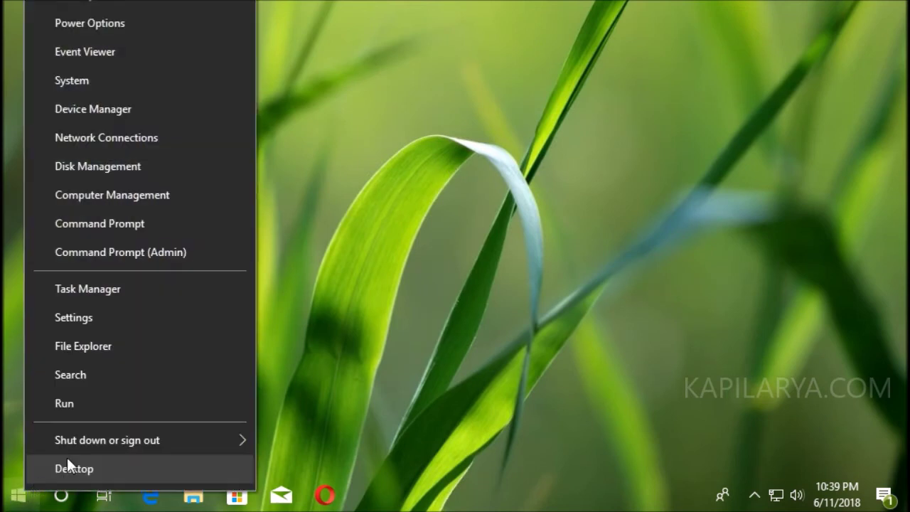
mouse_move(228, 439)
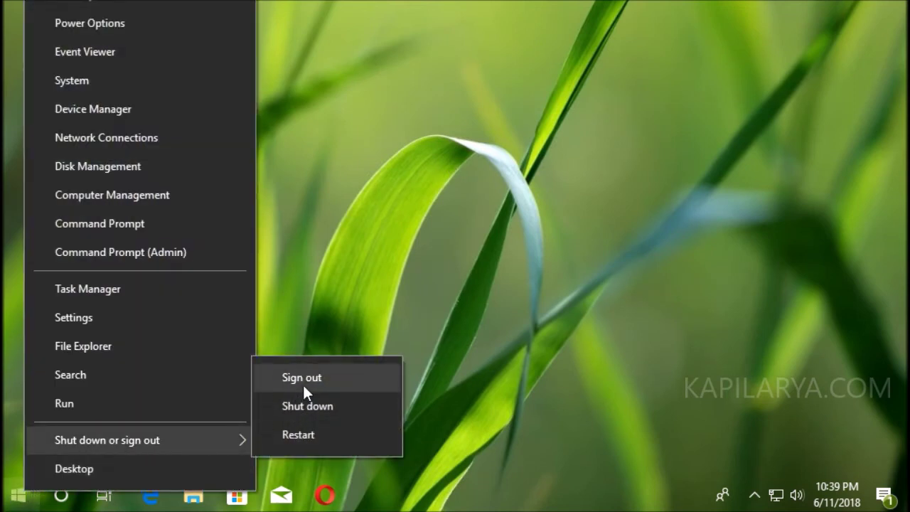
click(302, 382)
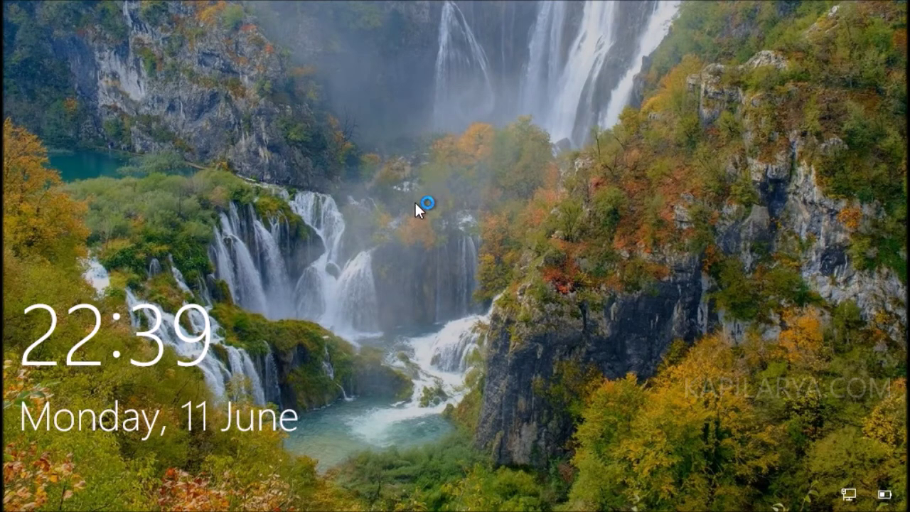
- Sign back in with the PIN and drag the battery icon from the overflow into the tray
click(399, 214)
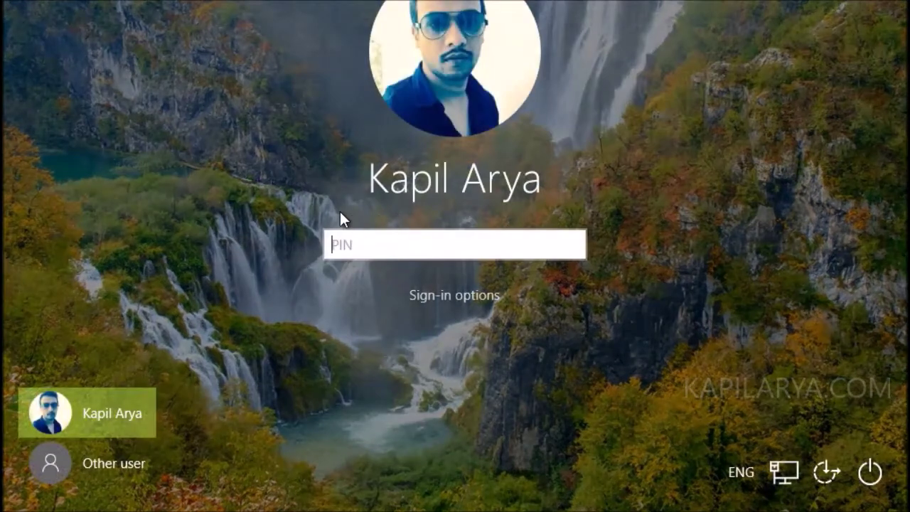
text(1234)
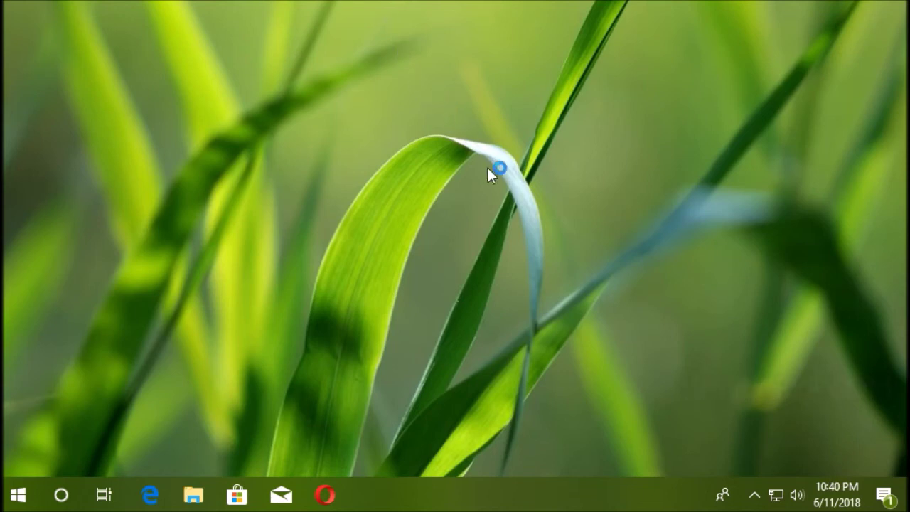
click(755, 494)
drag(734, 423, 774, 490)
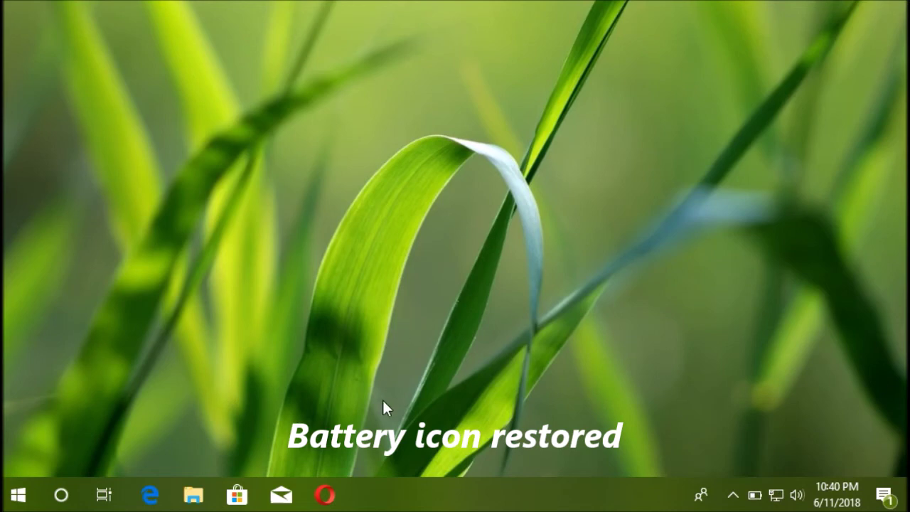
- In Taskbar settings' system icons page, toggle Power off and on twice, leaving it On
right_click(487, 499)
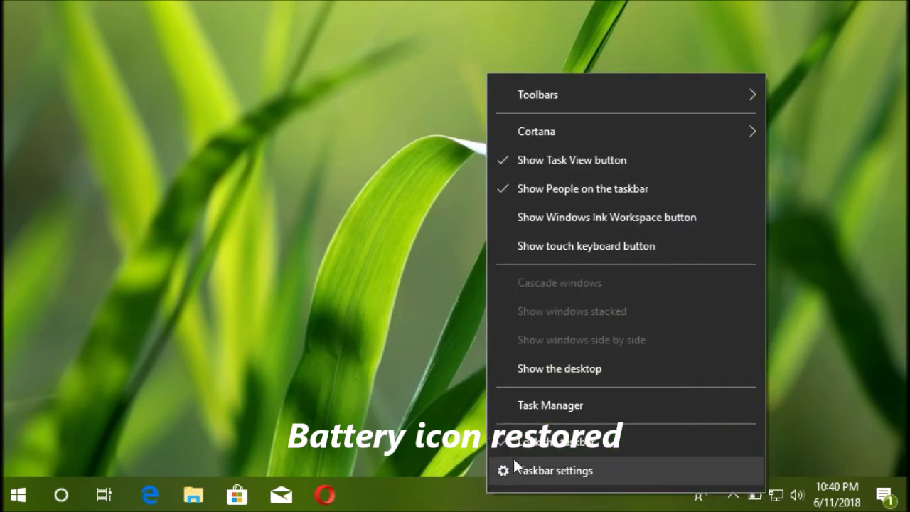
click(529, 469)
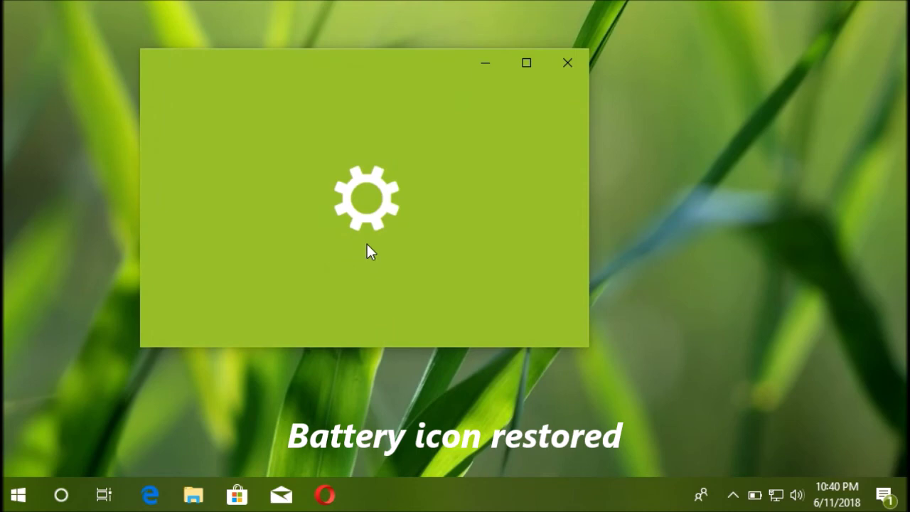
scroll(369, 250, down, 15)
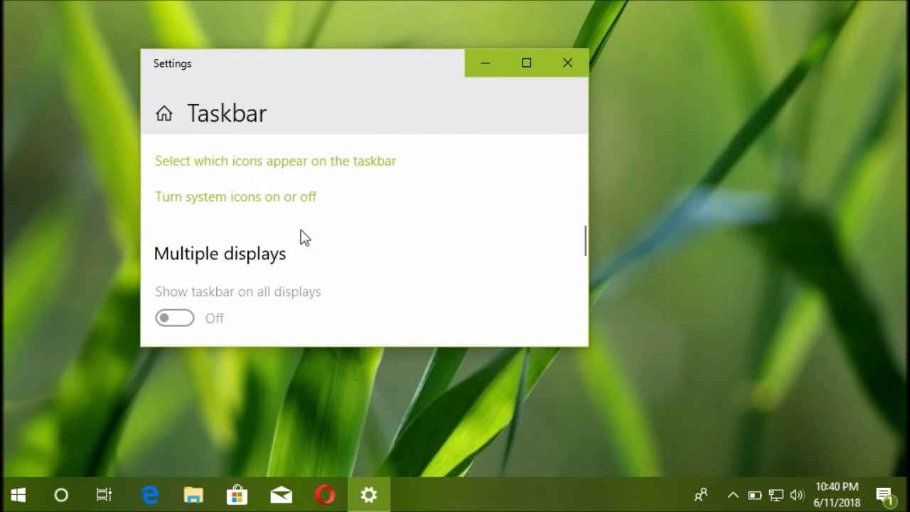
click(286, 197)
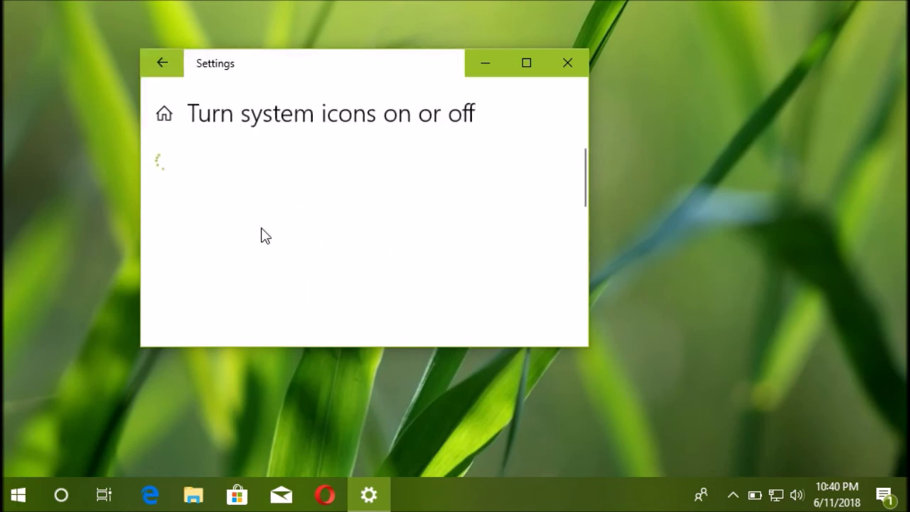
scroll(340, 238, down, 2)
click(506, 264)
click(506, 264)
click(507, 265)
click(506, 265)
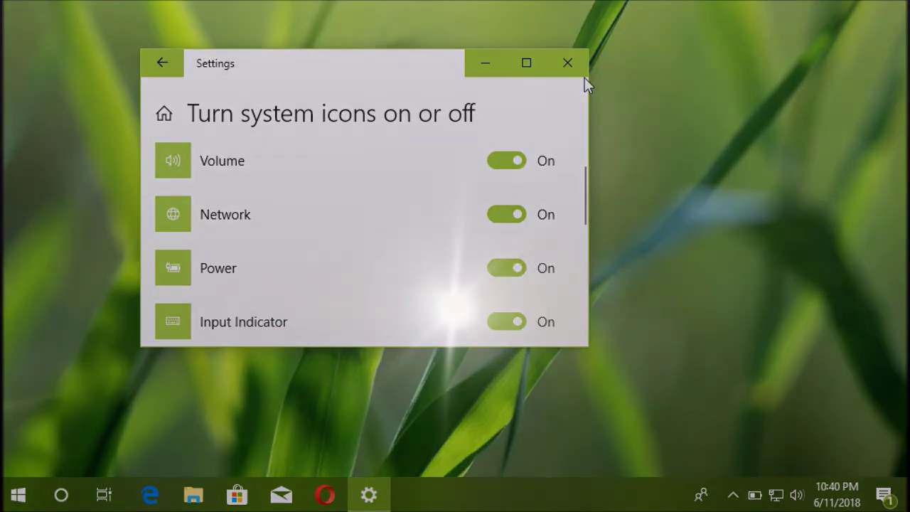